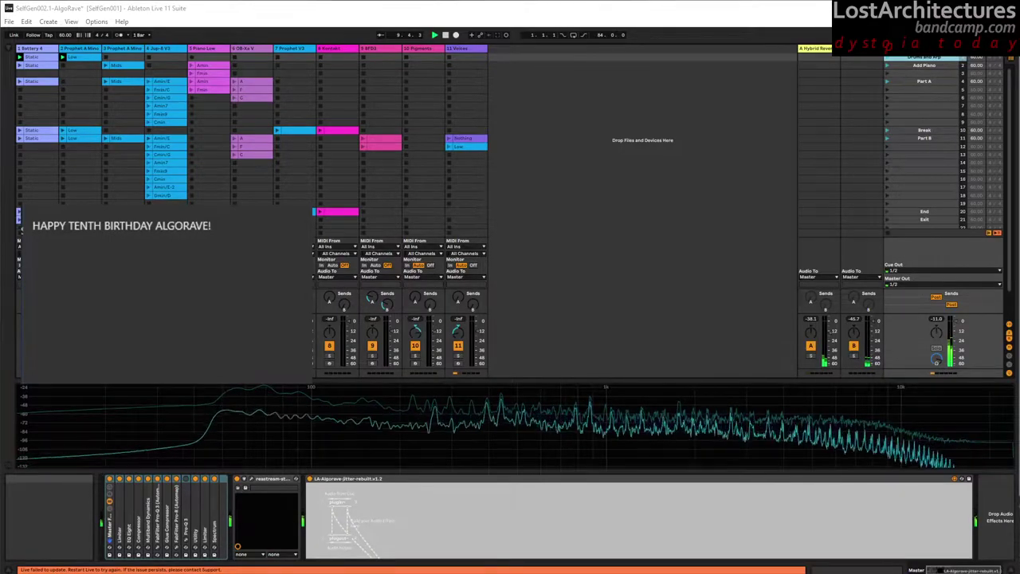
# Add the line "Are you ready to mope?" to the on-screen text note below the birthday greeting
pyautogui.click(210, 295)
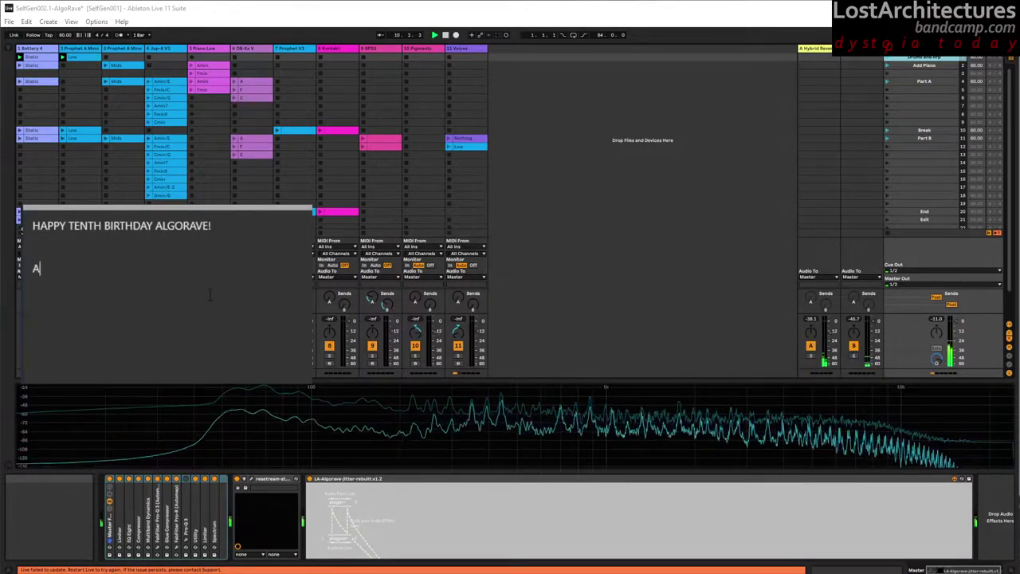
pyautogui.write('Are you ready to mope?')
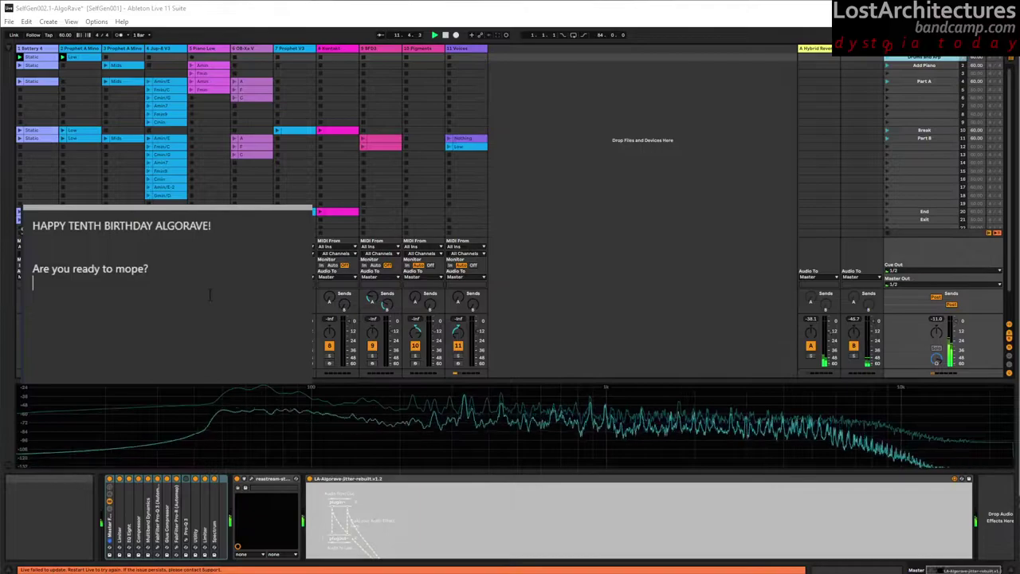
pyautogui.write('gg')
pyautogui.press('BackSpace')
pyautogui.press('BackSpace')
pyautogui.press('BackSpace')
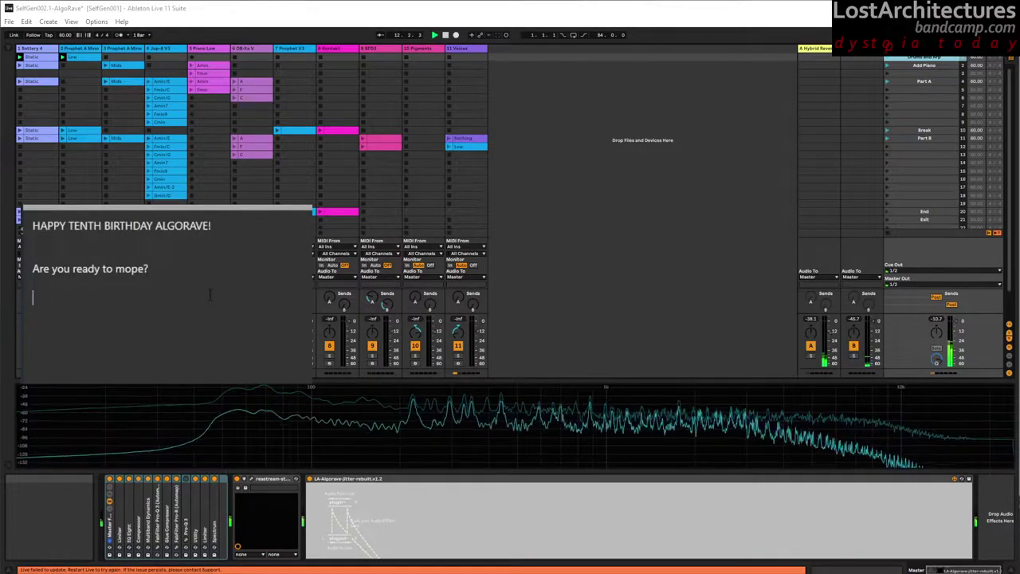
# Write "Mogwai synthy dystopianism for these interesting times..." as the next paragraph of the note
pyautogui.write('Mogwai')
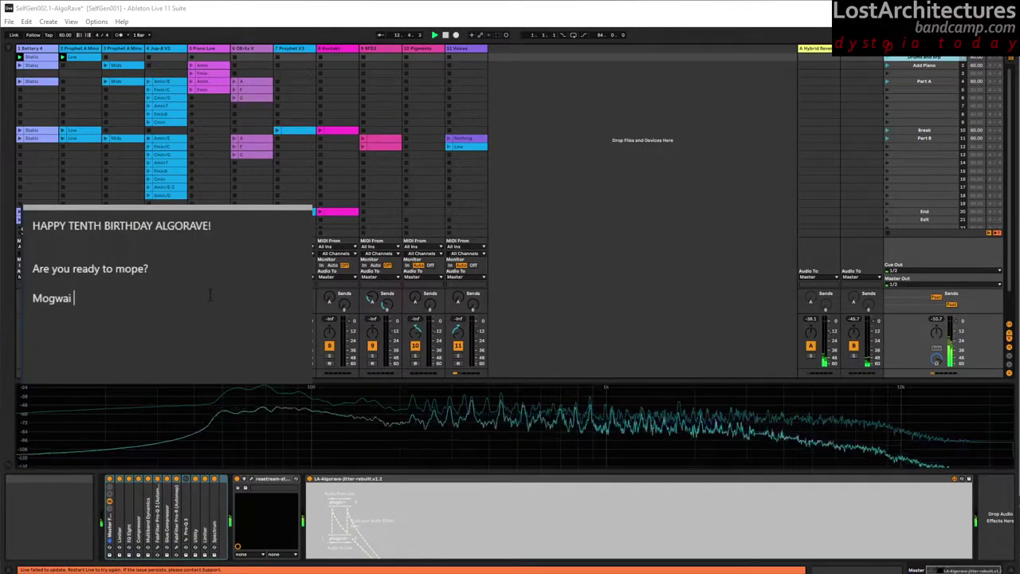
pyautogui.write(' synthy ')
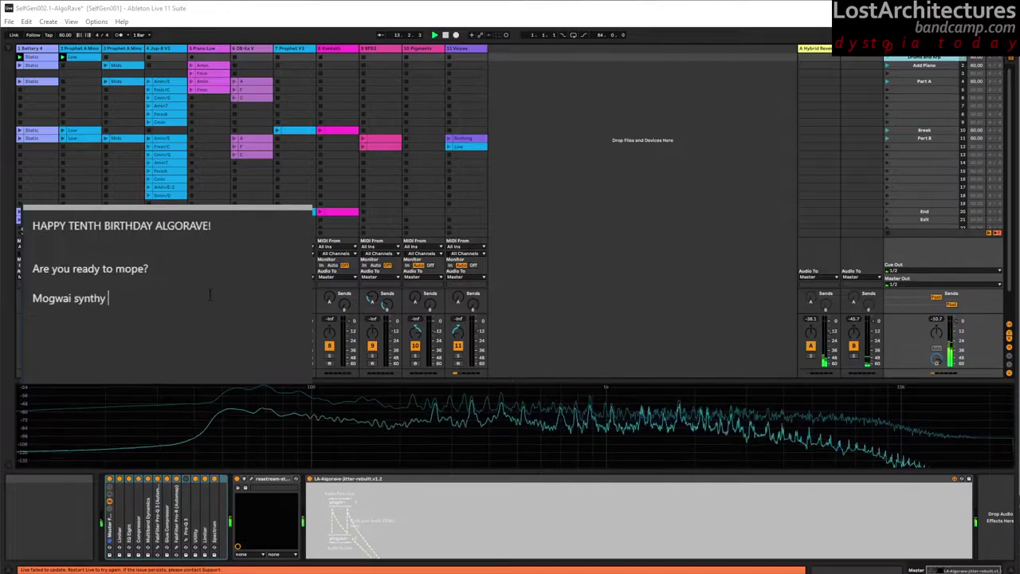
pyautogui.write('dystopi')
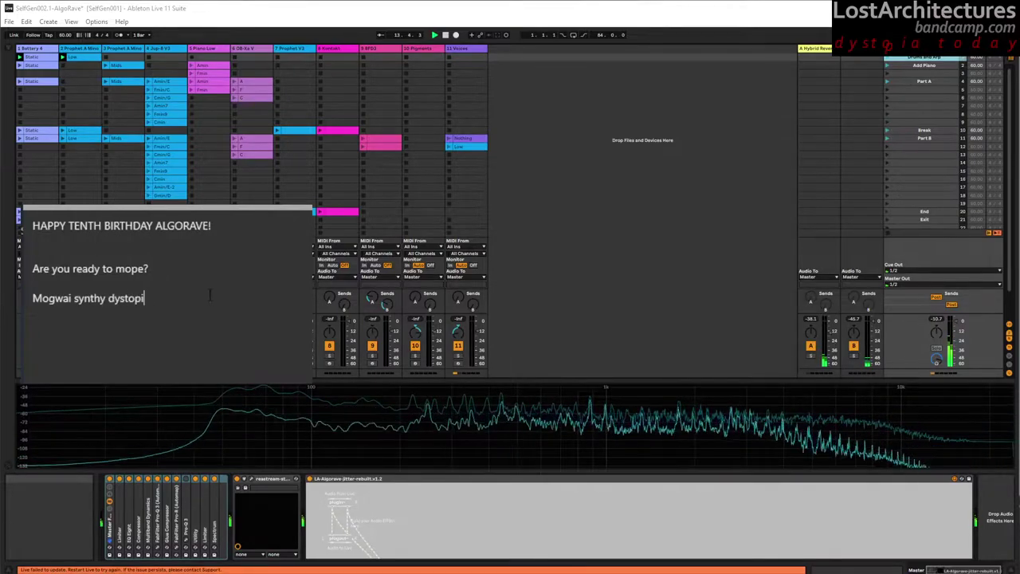
pyautogui.write('anism for these ')
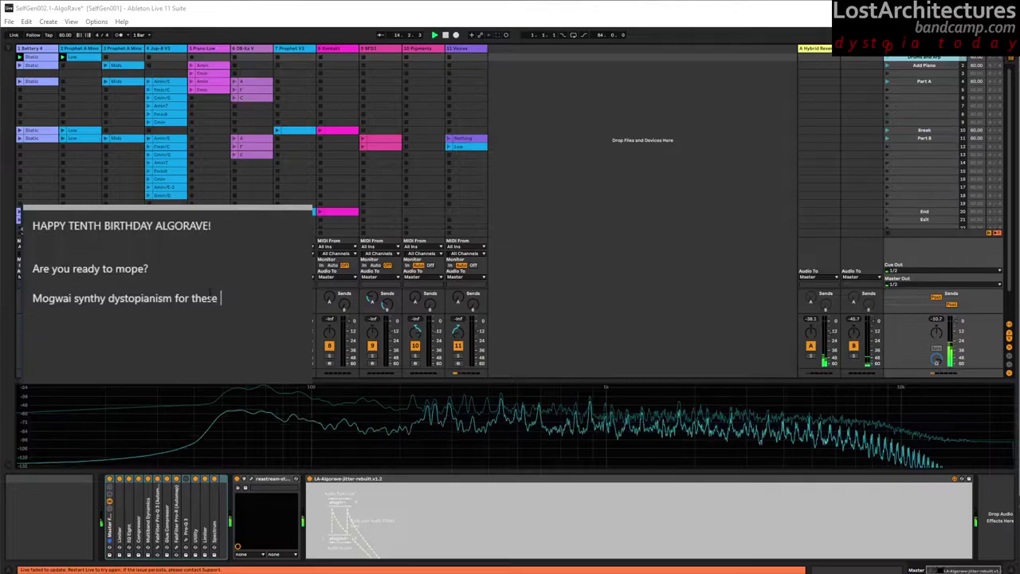
pyautogui.write('interesting times...  ')
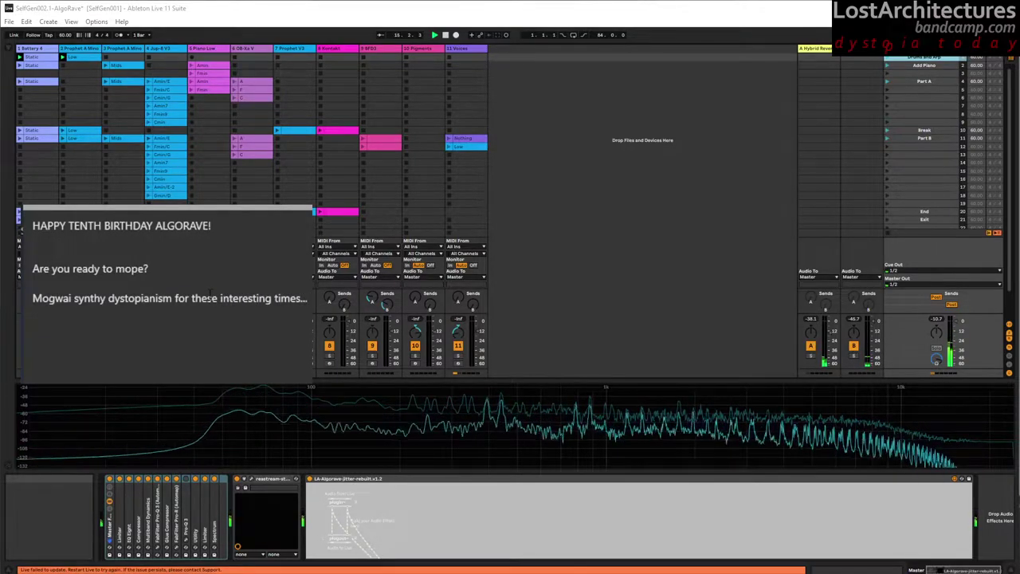
# Add "Ableton lives scenes used to auto-generate chord seqs..." and "and a lot of max things on each so I just pressed one key..."
pyautogui.write('Ableton lives scenes')
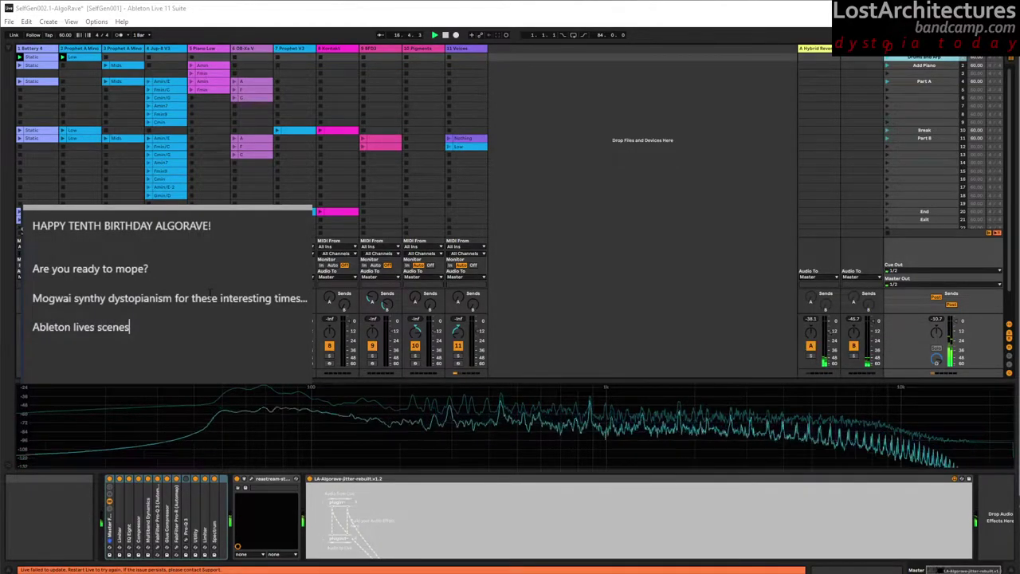
pyautogui.write(' used to auto-generate')
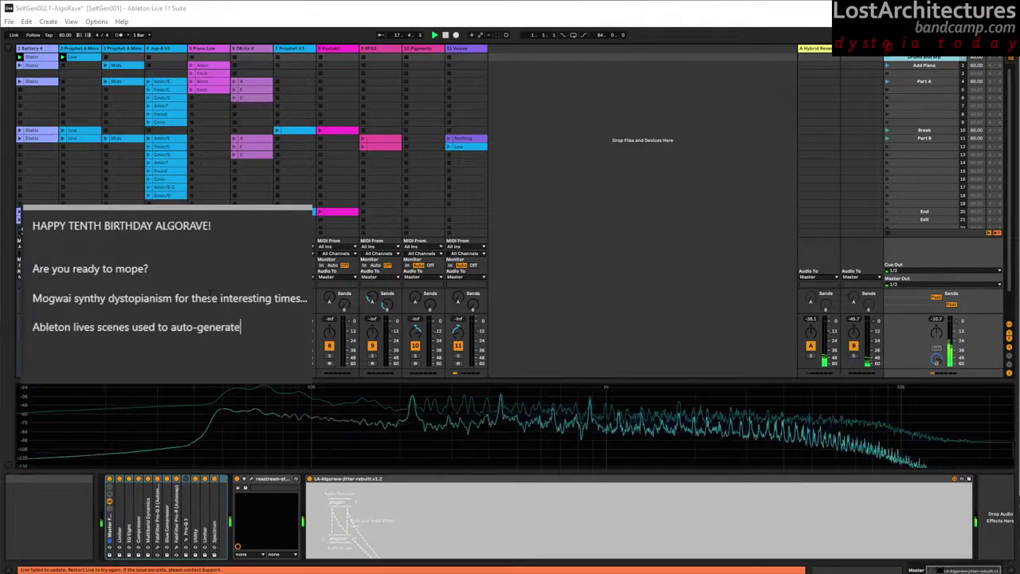
pyautogui.write(' chord seqs...')
pyautogui.press('Return')
pyautogui.write('and a lot of ')
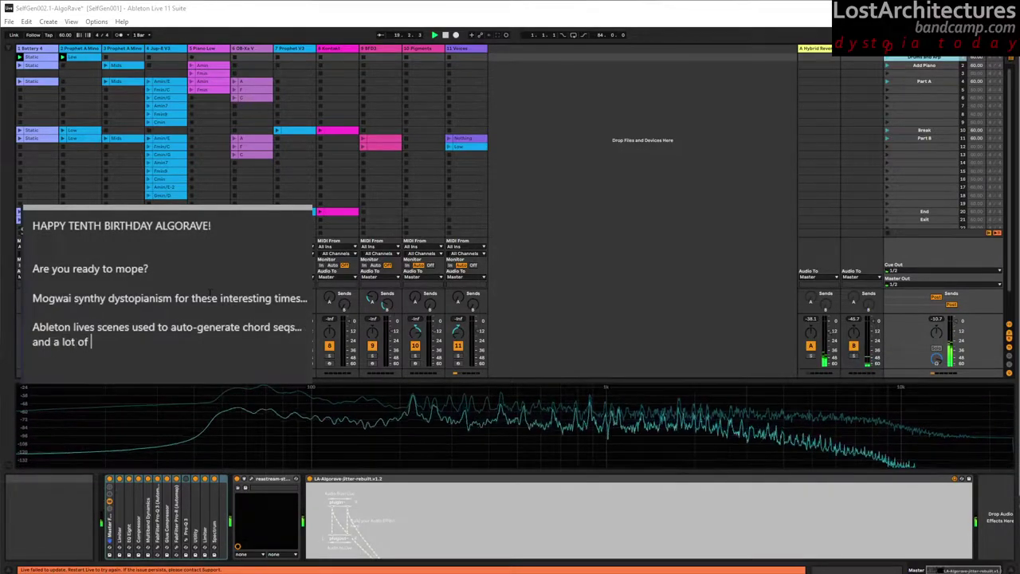
pyautogui.write('max things on each so I just pressed one key...')
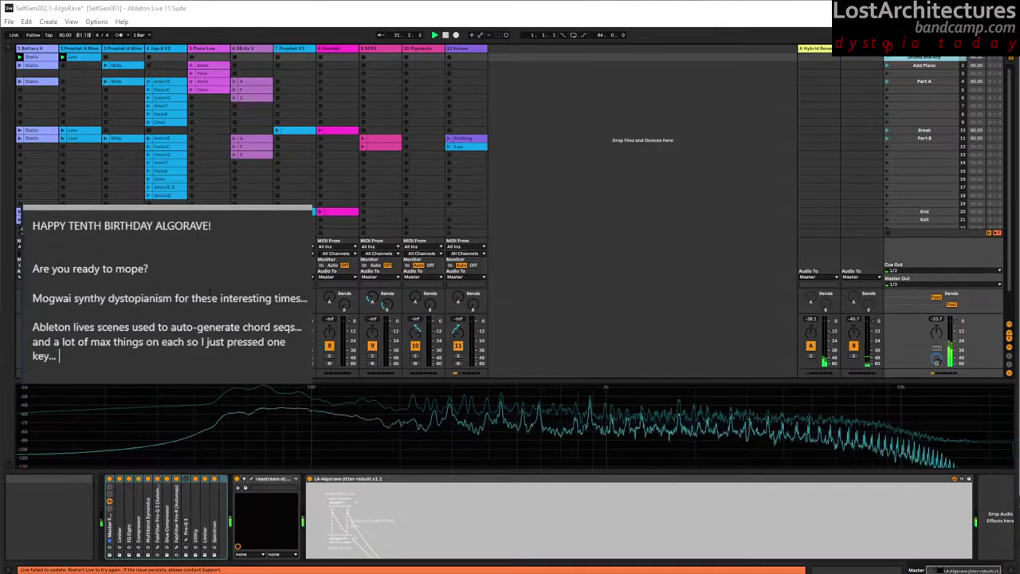
pyautogui.press('Return')
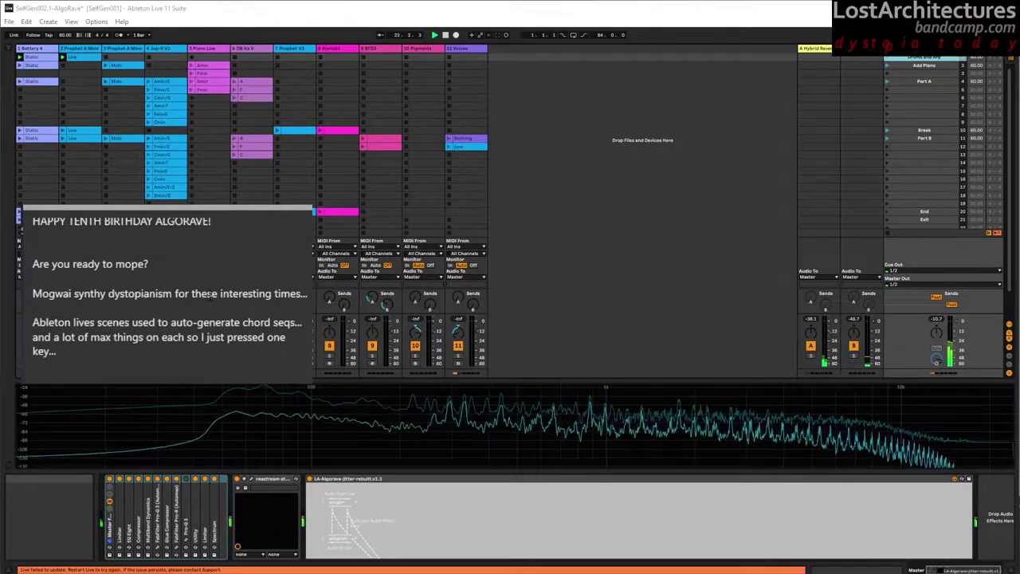
# Write "It's giving a very modular feel to everything." as a new paragraph and remove the surplus blank lines after it
pyautogui.write("It's giving a very modular feel")
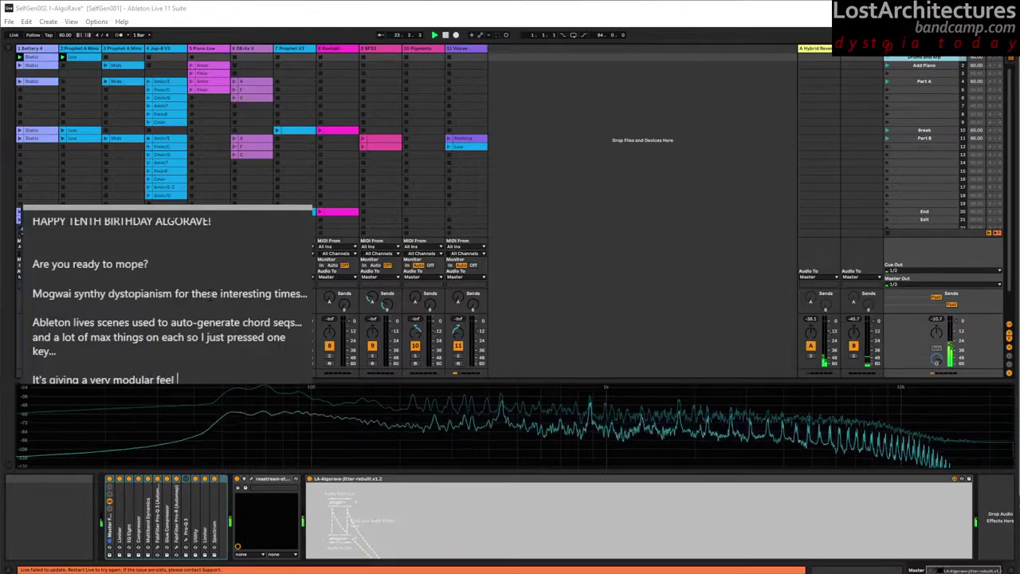
pyautogui.press('Return')
pyautogui.press('Return')
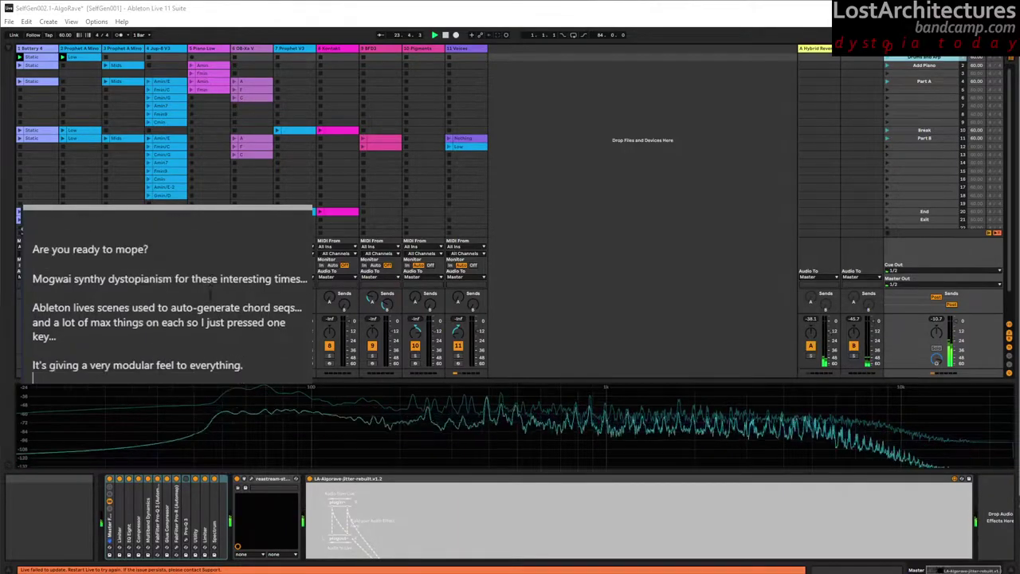
pyautogui.press('BackSpace')
pyautogui.press('BackSpace')
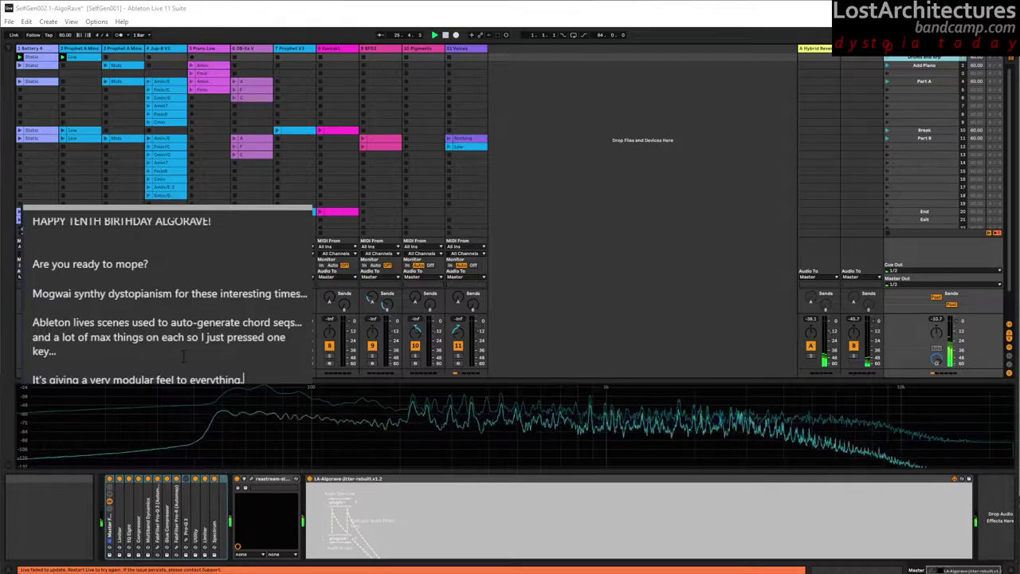
# Add a new paragraph to the note reading "More actual programming coming up...."
pyautogui.press('Return')
pyautogui.press('Return')
pyautogui.write('More')
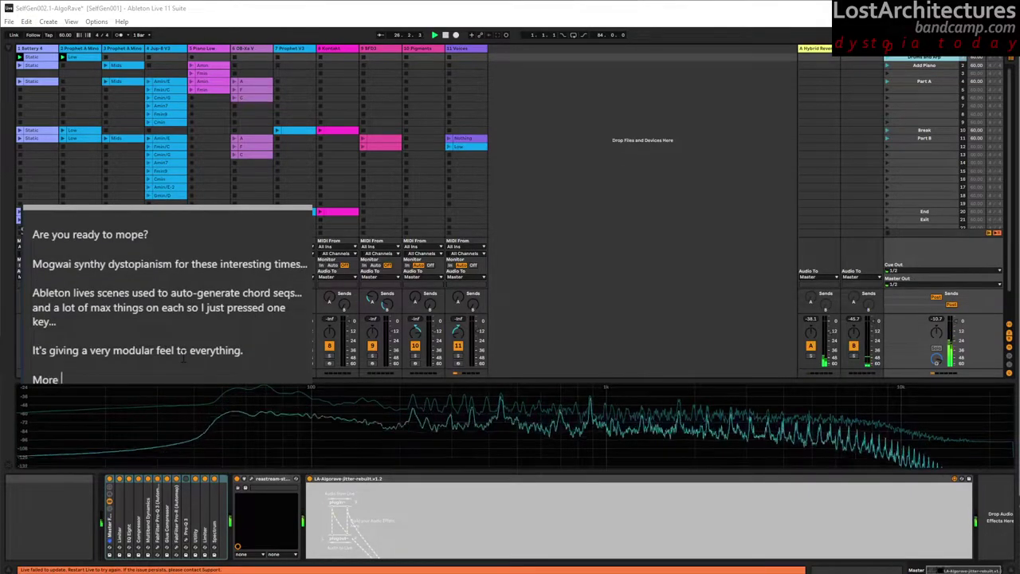
pyautogui.write(' adtual')
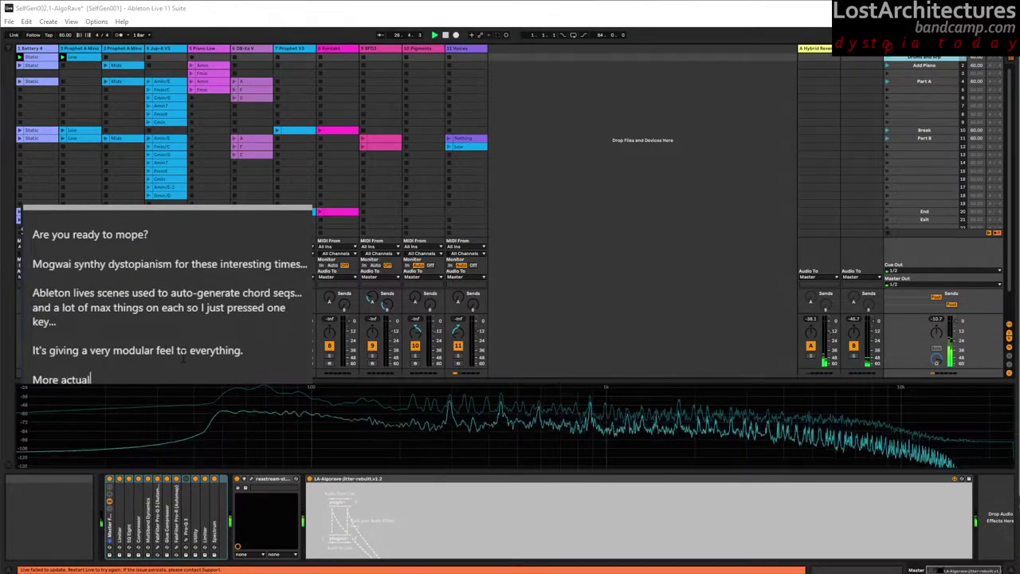
pyautogui.write(' programming coming up...')
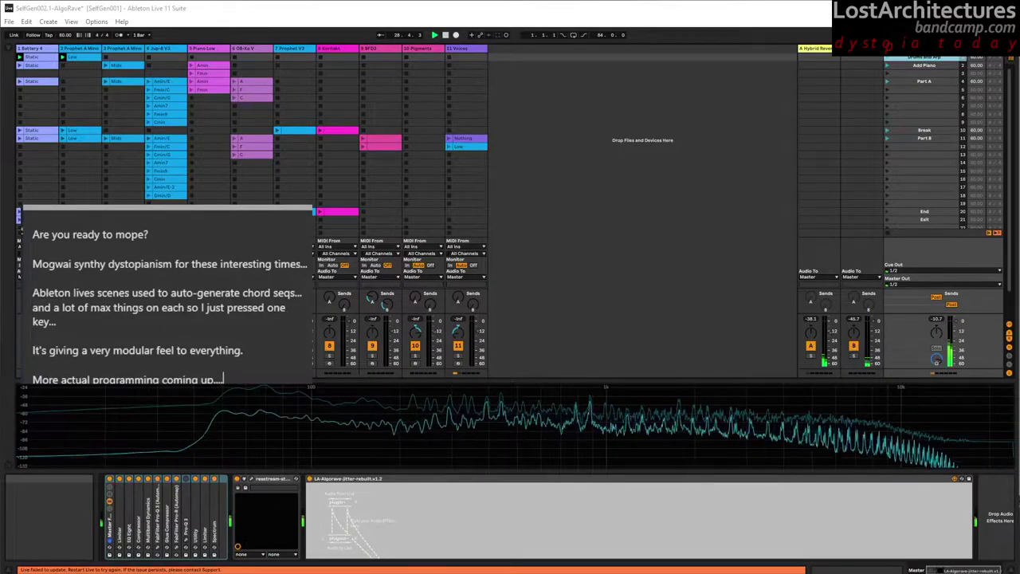
# Launch the Add Piano scene in the Ableton Live session
pyautogui.click(893, 67)
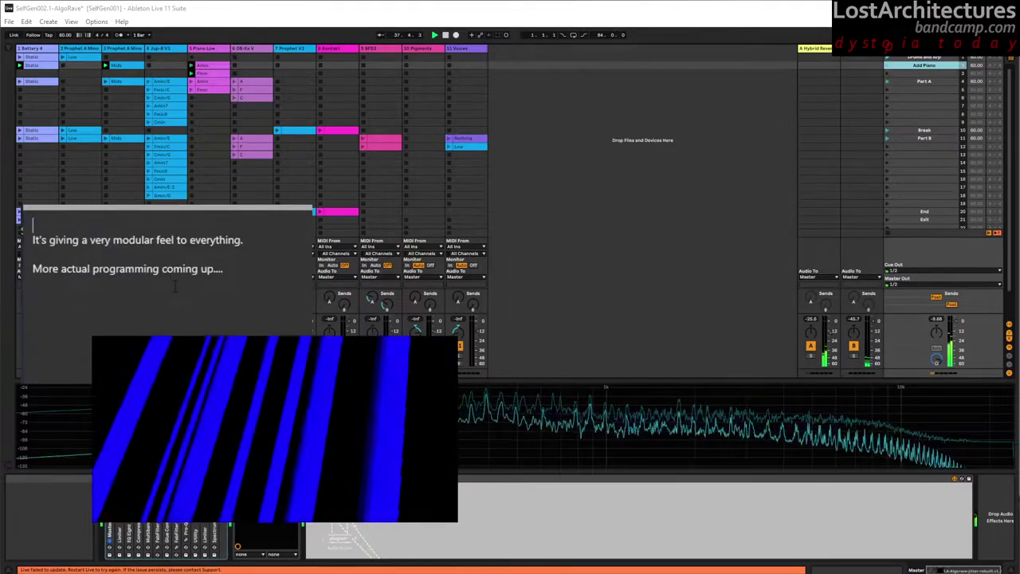
# Add the note paragraph "This is my early forays into Max4Live... only started weds... cause nothing like a deadline...."
pyautogui.press('Return')
pyautogui.write('This is ')
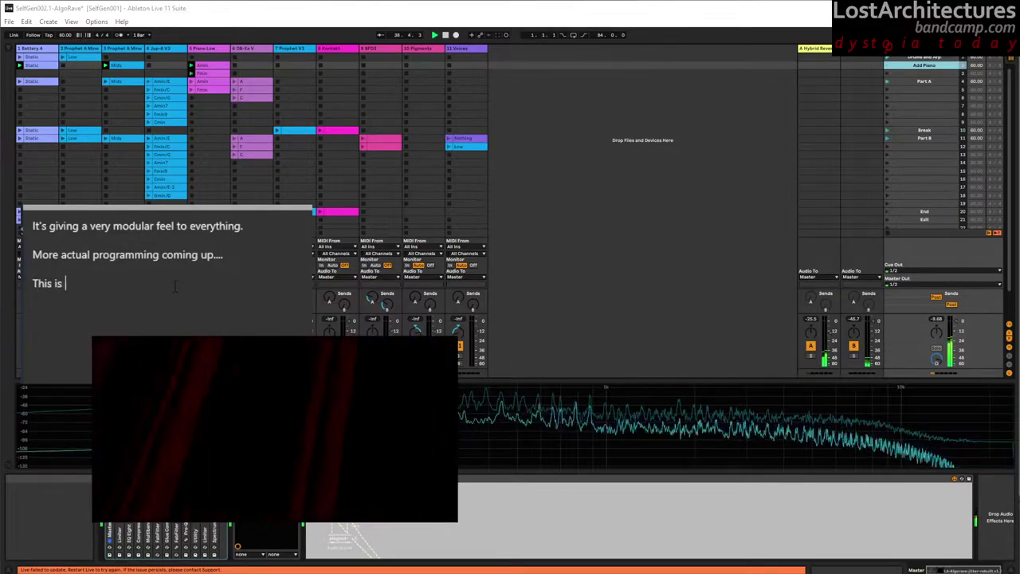
pyautogui.write('my early forays into ')
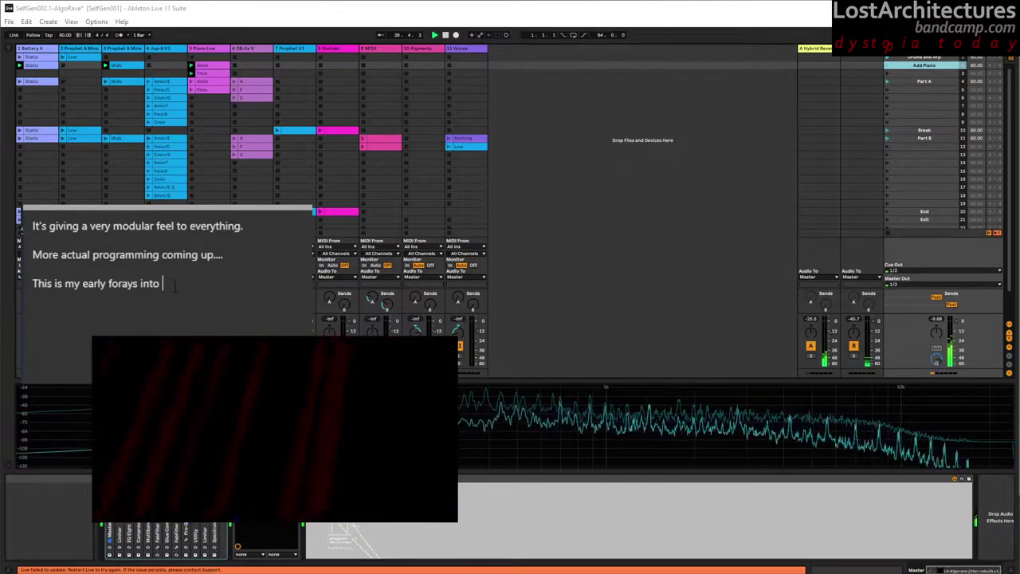
pyautogui.write('Max5')
pyautogui.write('4Live..')
pyautogui.write('. on')
pyautogui.write('ly started weds')
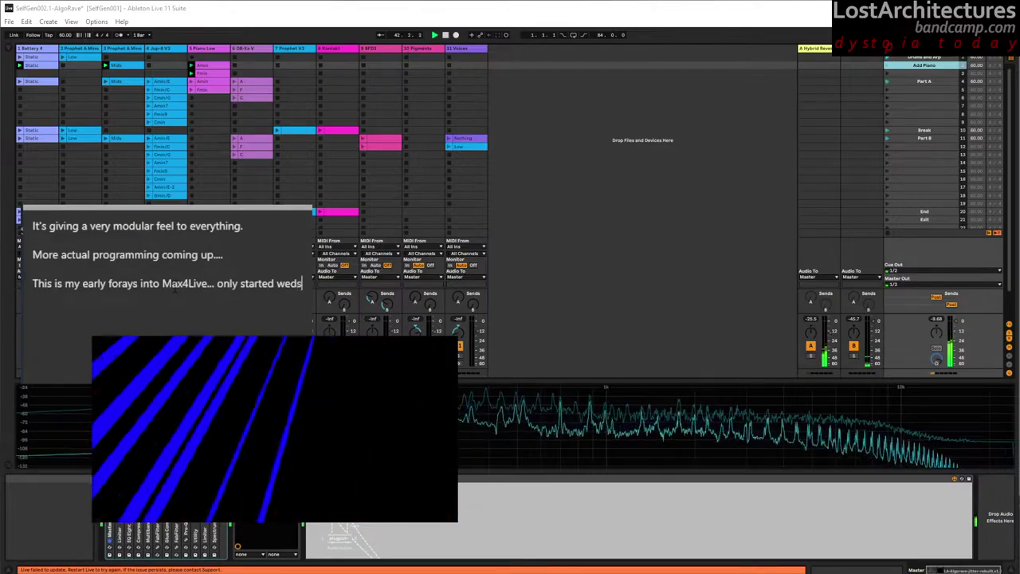
pyautogui.write('...cause ')
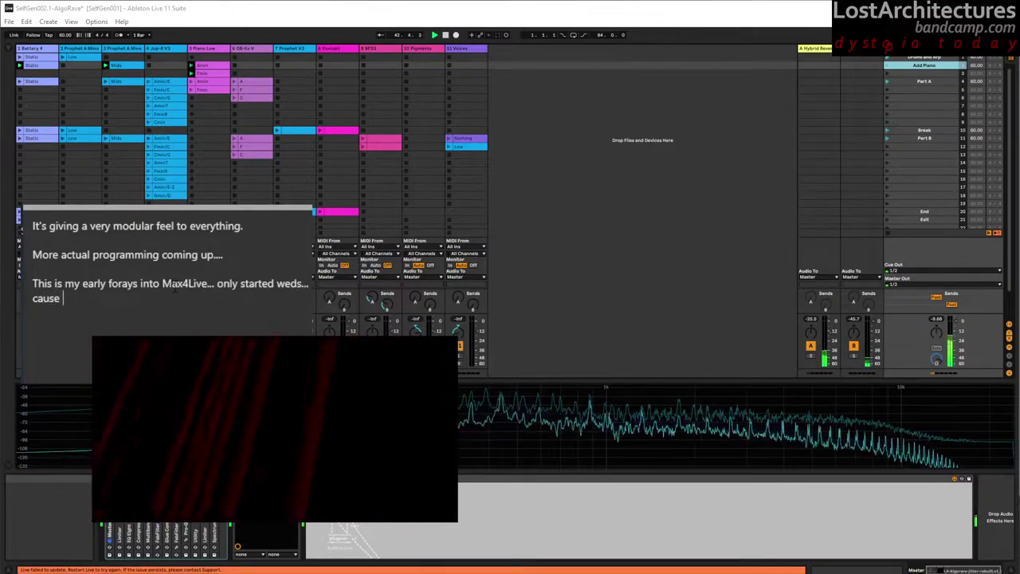
pyautogui.write('nothing like a dead')
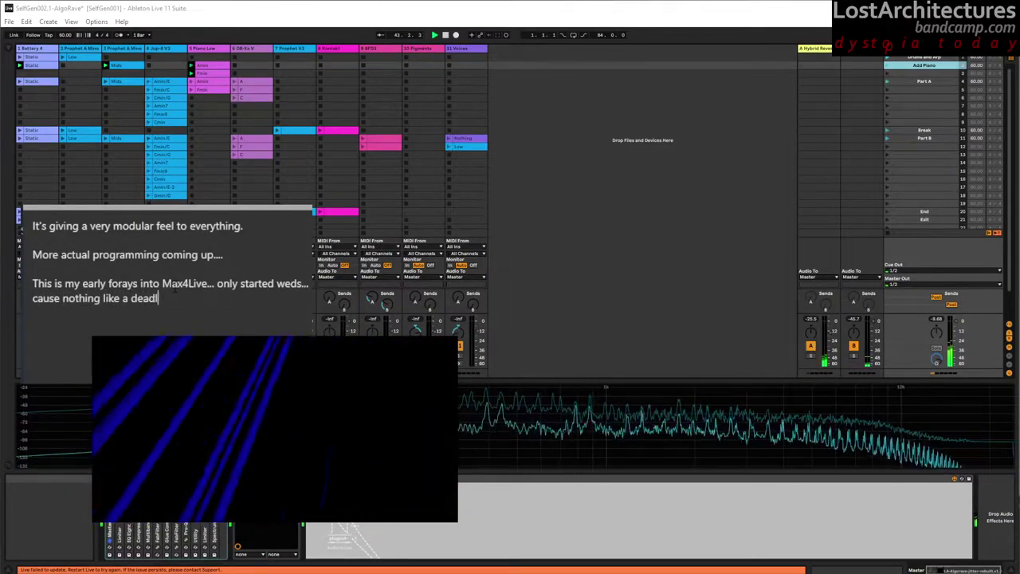
pyautogui.write('line....')
pyautogui.press('Return')
pyautogui.press('Return')
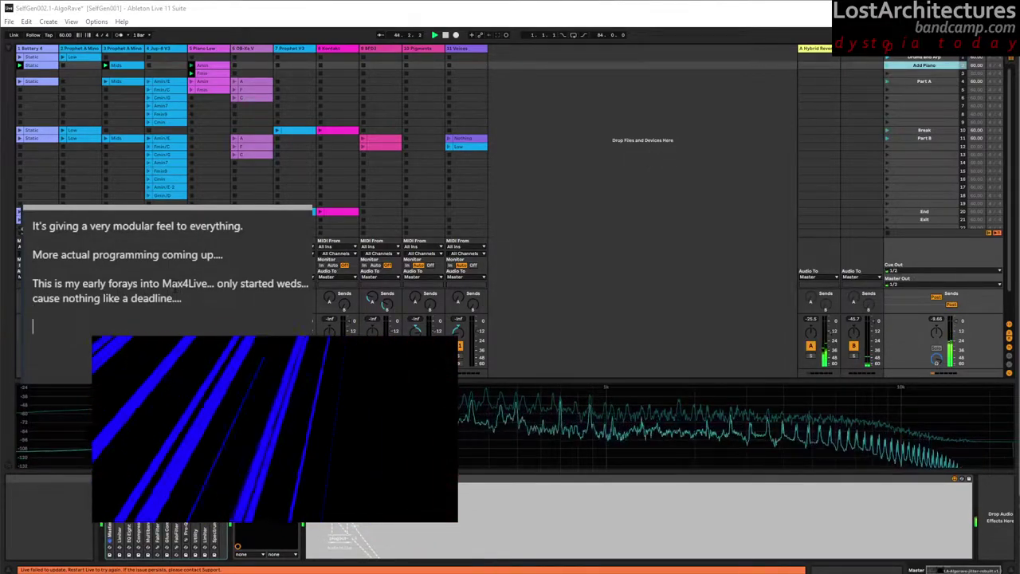
# Replace the note's entire text with the lines "There... has been...", "Much... crashing..." and "and swearing..."
pyautogui.hotkey('ctrl', 'a')
pyautogui.press('BackSpace')
pyautogui.write('There')
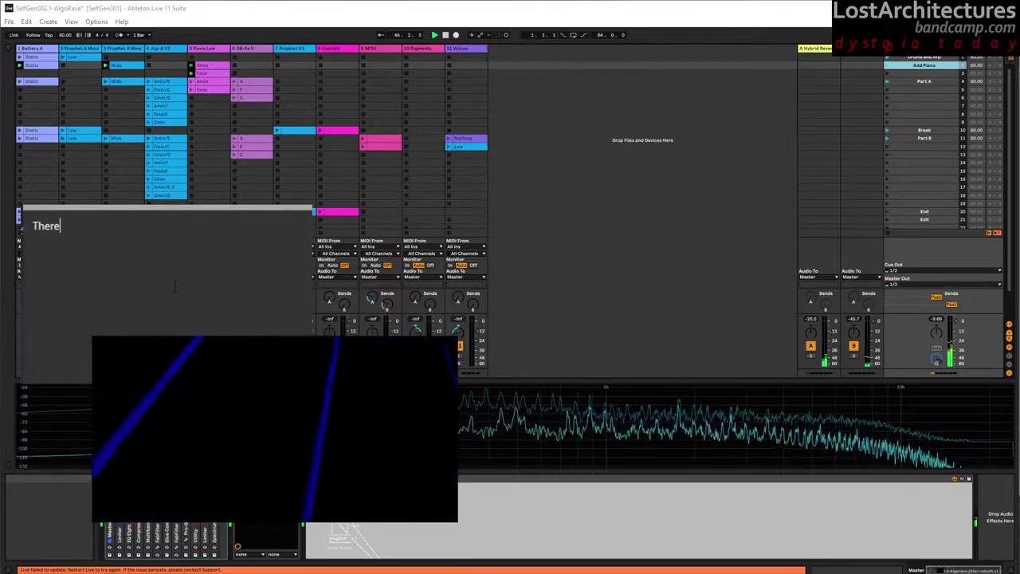
pyautogui.write('... has ')
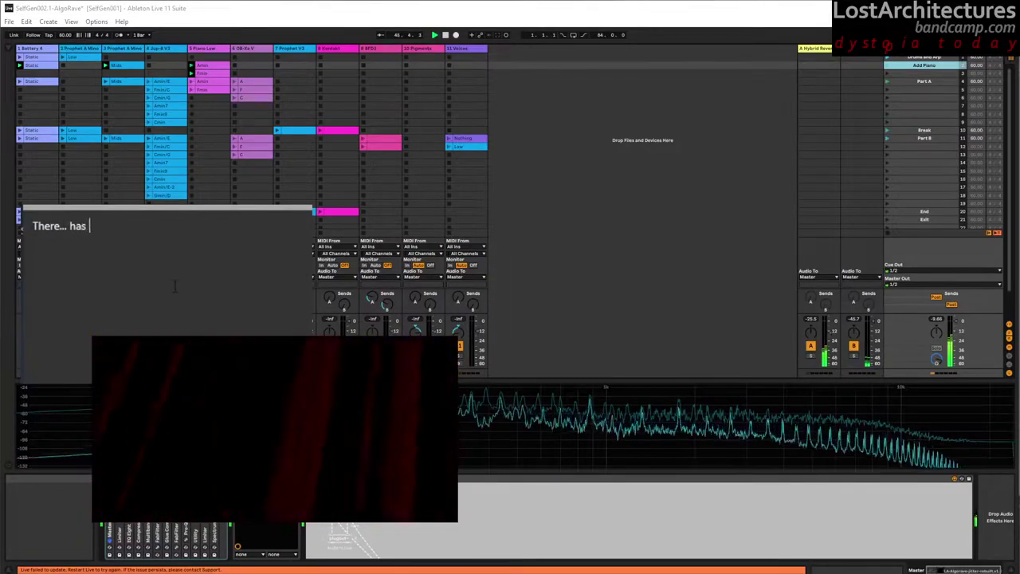
pyautogui.write('bene')
pyautogui.press('BackSpace')
pyautogui.press('BackSpace')
pyautogui.write('e')
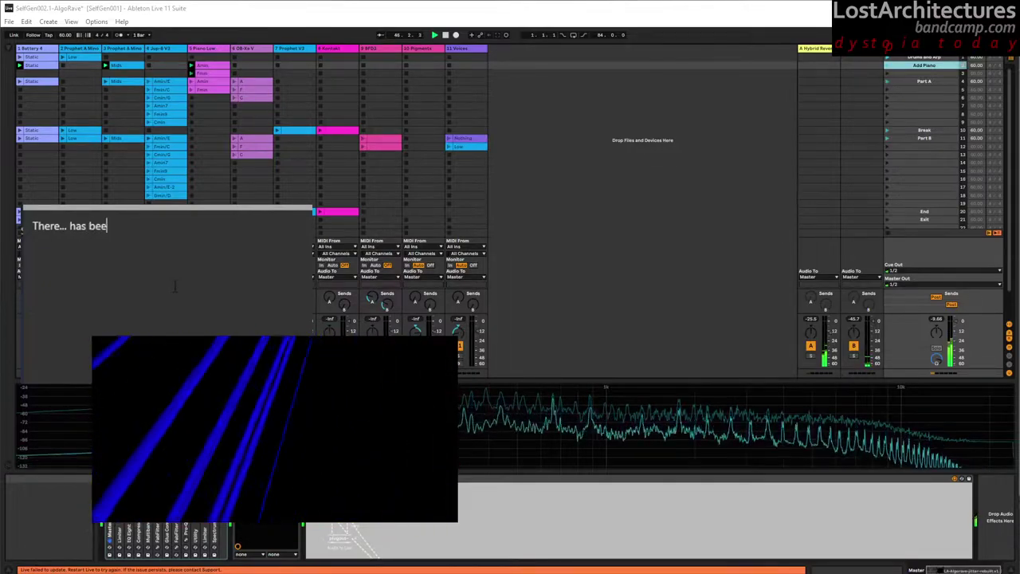
pyautogui.write('n..Much.')
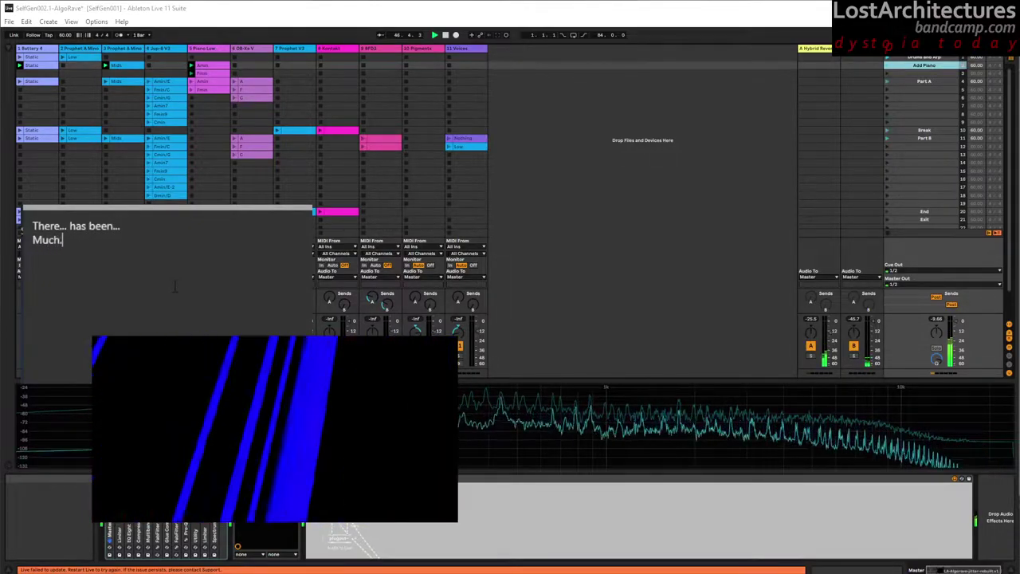
pyautogui.write('.. crashing')
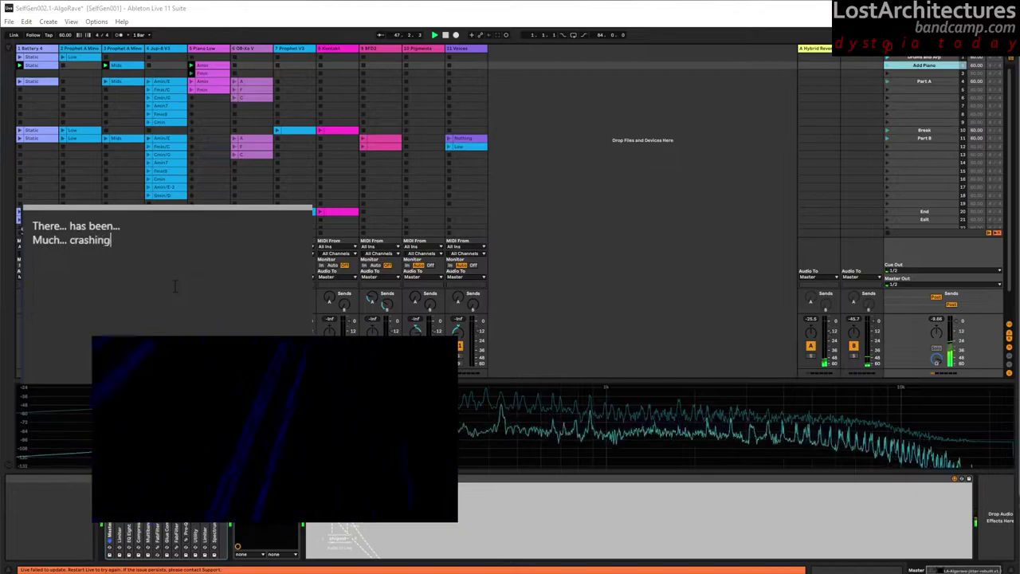
pyautogui.write('and swearing...')
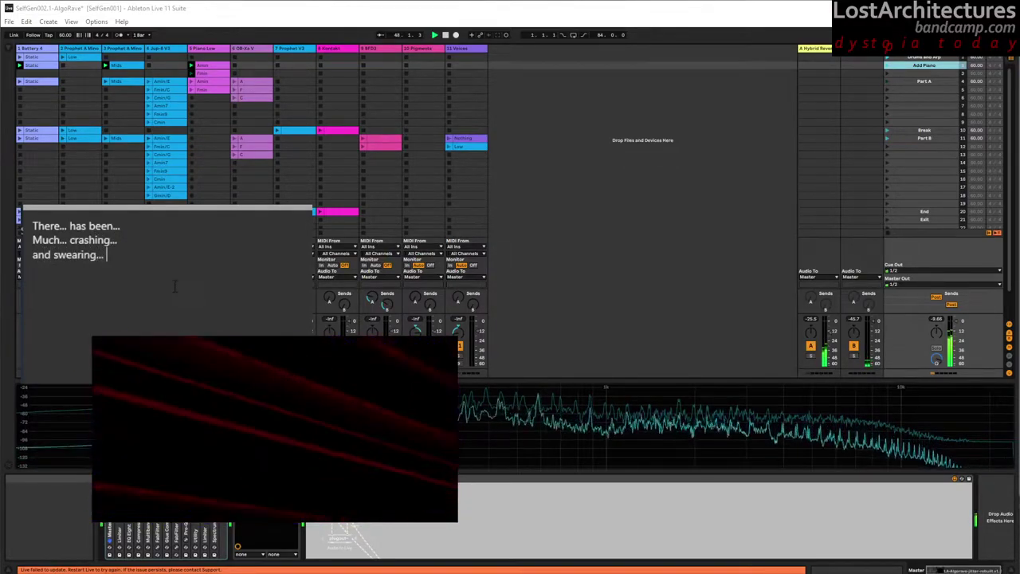
# Add a new note line reading "and threats of throwing the pc out of the window..."
pyautogui.press('Return')
pyautogui.write('and threats of throwing ')
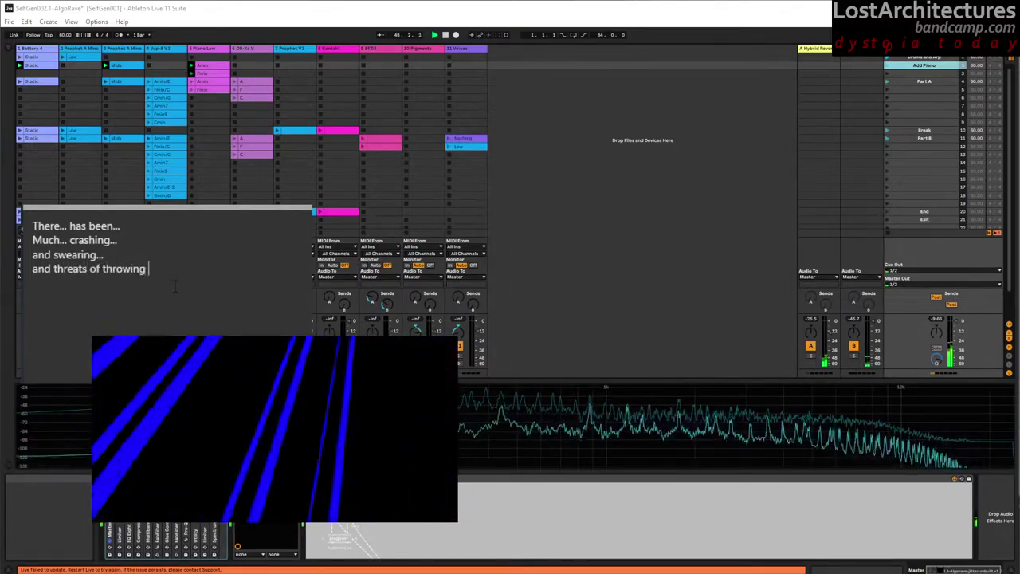
pyautogui.write('the pc out of the window... especai')
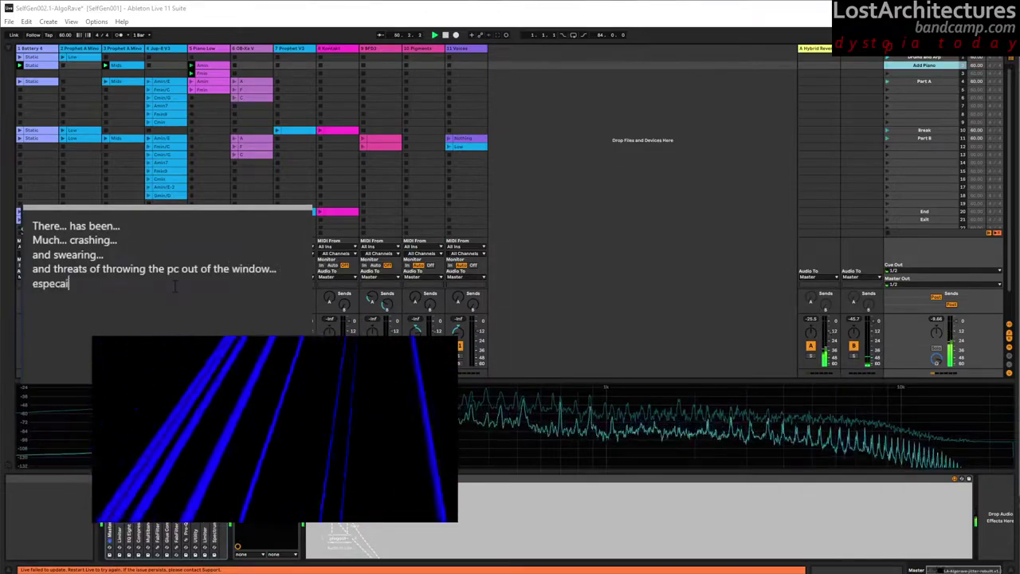
# Continue the note's last line with "especially at 11pm last night when I nearly had to rebuild the entire patch..."
pyautogui.write('l')
pyautogui.press('BackSpace')
pyautogui.press('BackSpace')
pyautogui.press('BackSpace')
pyautogui.write('iall')
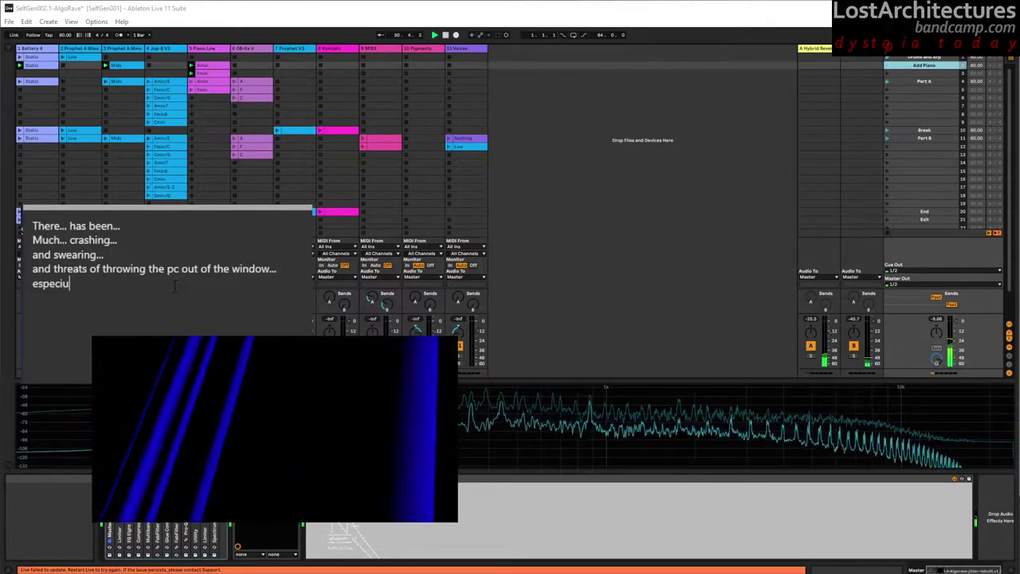
pyautogui.write('y at')
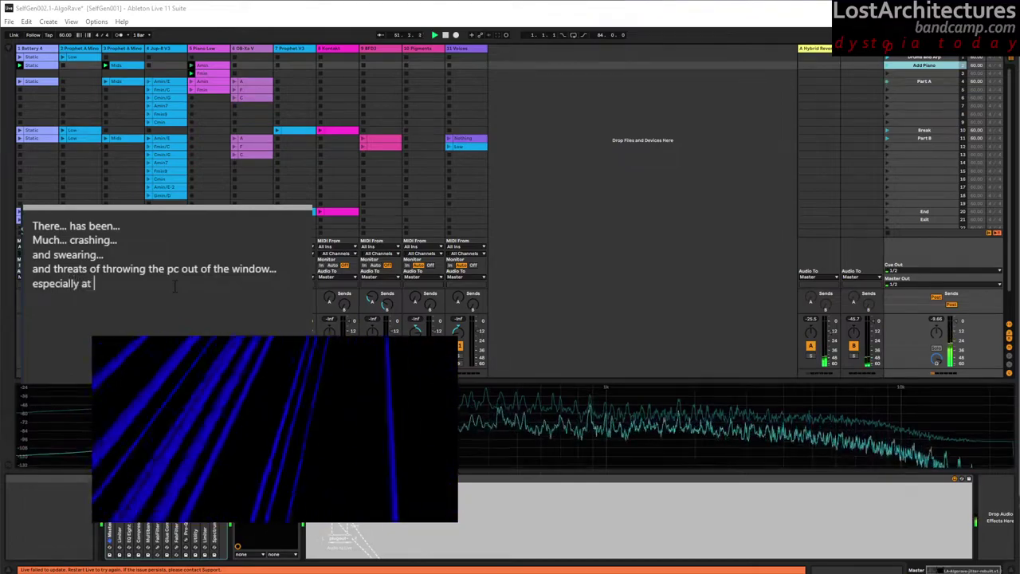
pyautogui.write(' 11pm last')
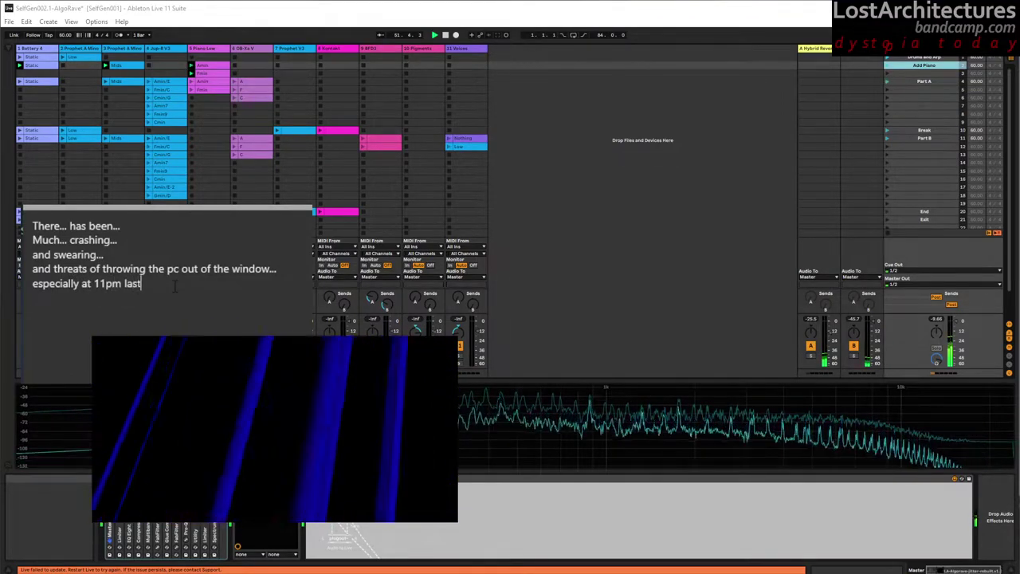
pyautogui.write(' night when I nearly had to rebuild the entire patch...')
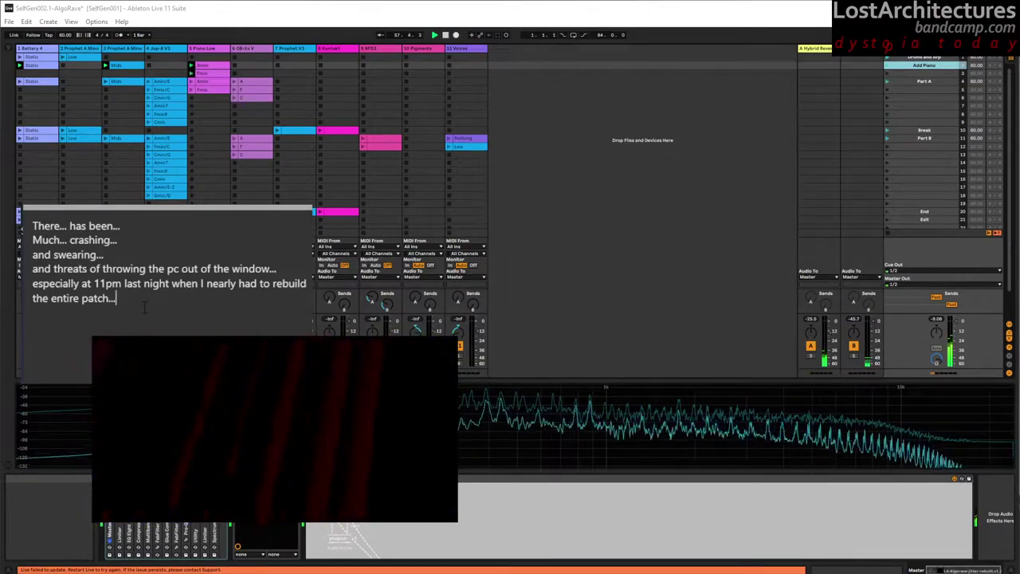
# Clear all the text from the commentary note
pyautogui.hotkey('ctrl', 'a')
pyautogui.press('BackSpace')
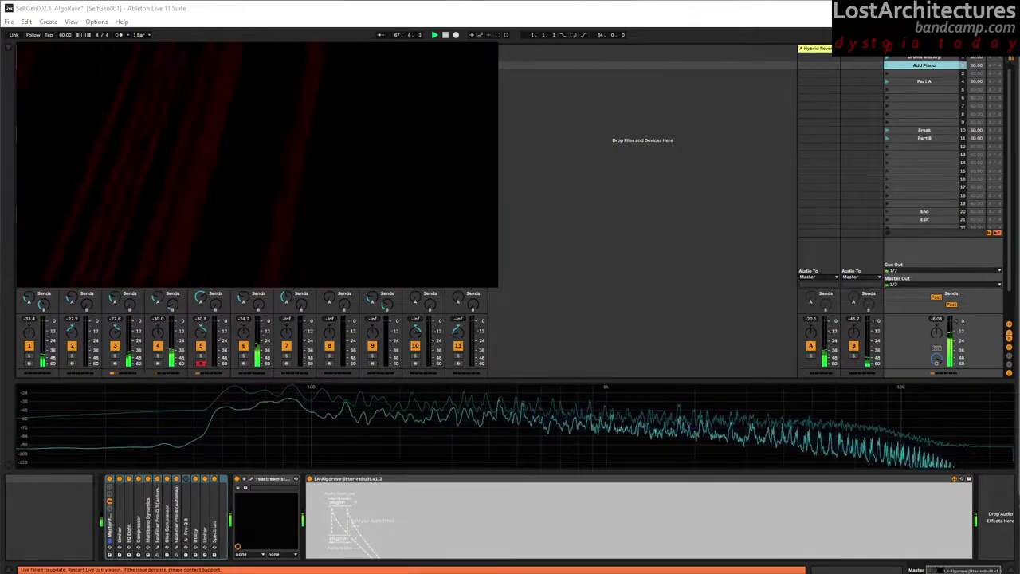
# Reposition the LostArchitecture-Algorave patcher window over the Live session
pyautogui.moveTo(92, 275)
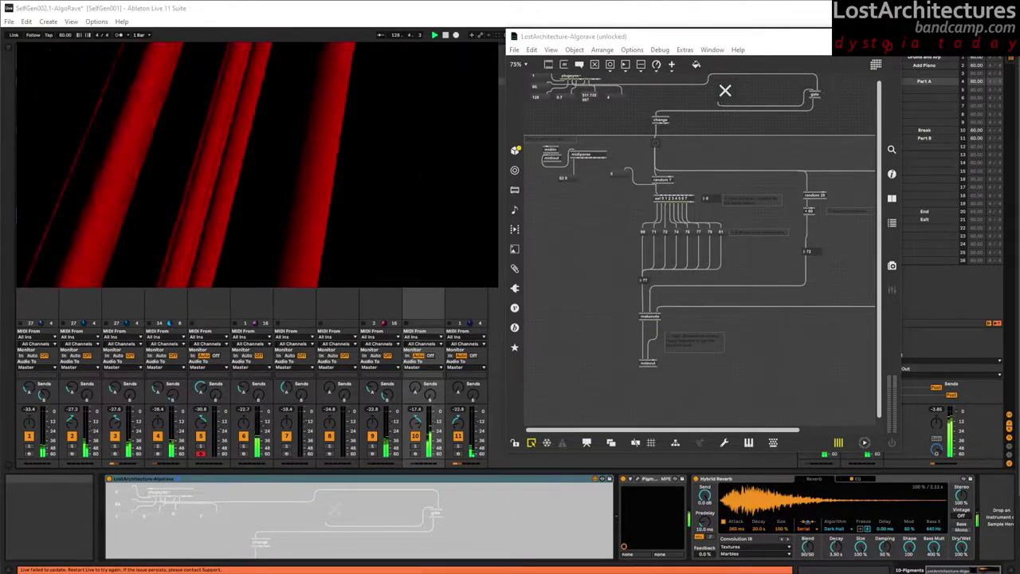
pyautogui.moveTo(765, 37); pyautogui.dragTo(726, 39)
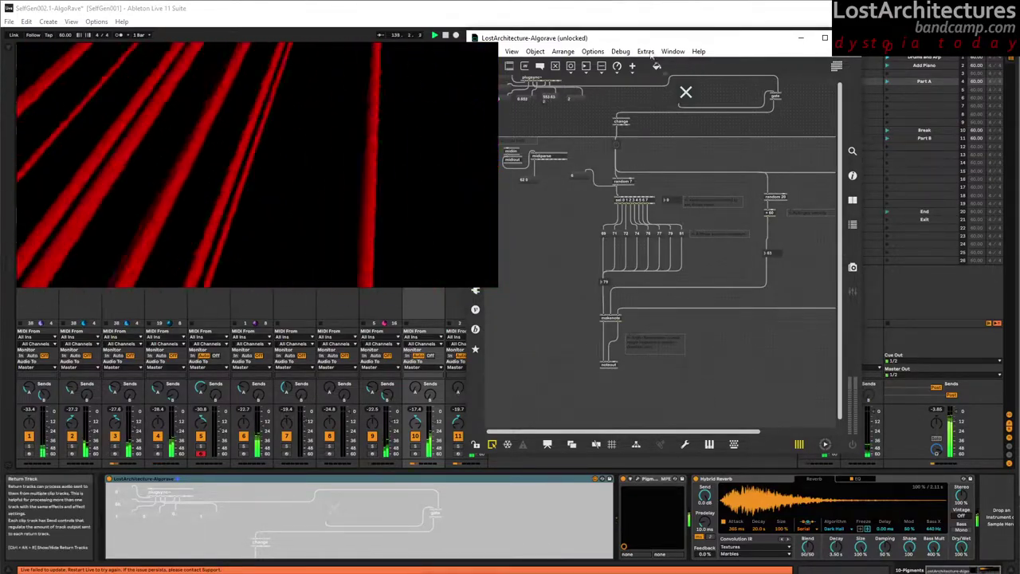
pyautogui.moveTo(627, 45); pyautogui.dragTo(662, 50)
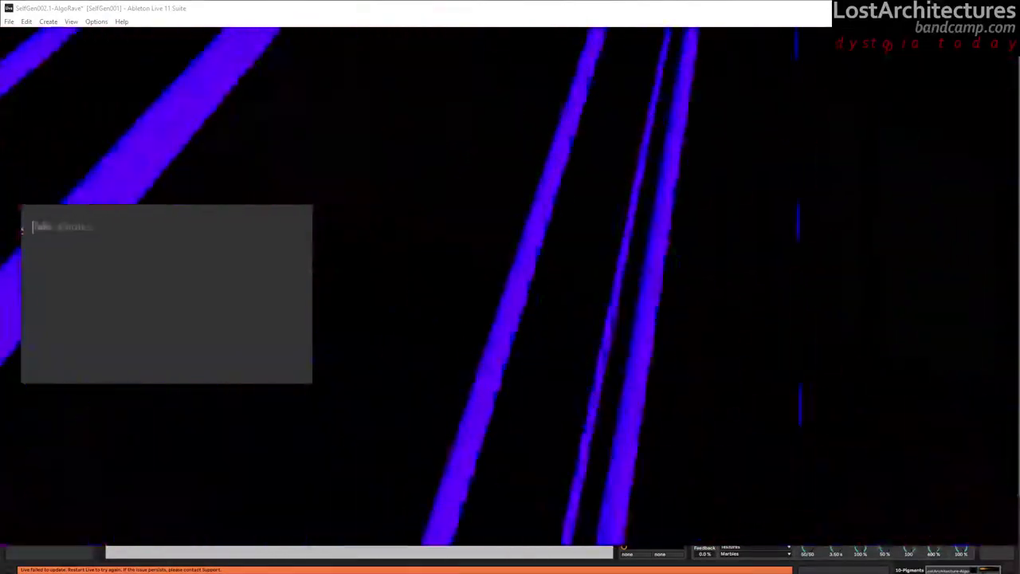
# Write a closing note thanking the stream organisers, the YouTube creators who helped with "Max Vid stuff", and "all the 65kids for the constant enthusiasm all week"
pyautogui.write("Thanks Yaxu, Luka, and Cleary and everyone I'm unaware of for setting this up and the kind words during test stream yesterday.  Thanks to Ned Rush and Frederico youtube vids for helping with Max Vid stuff.  And big thanks to all the 65kids for the constant enthusiasm all week.")
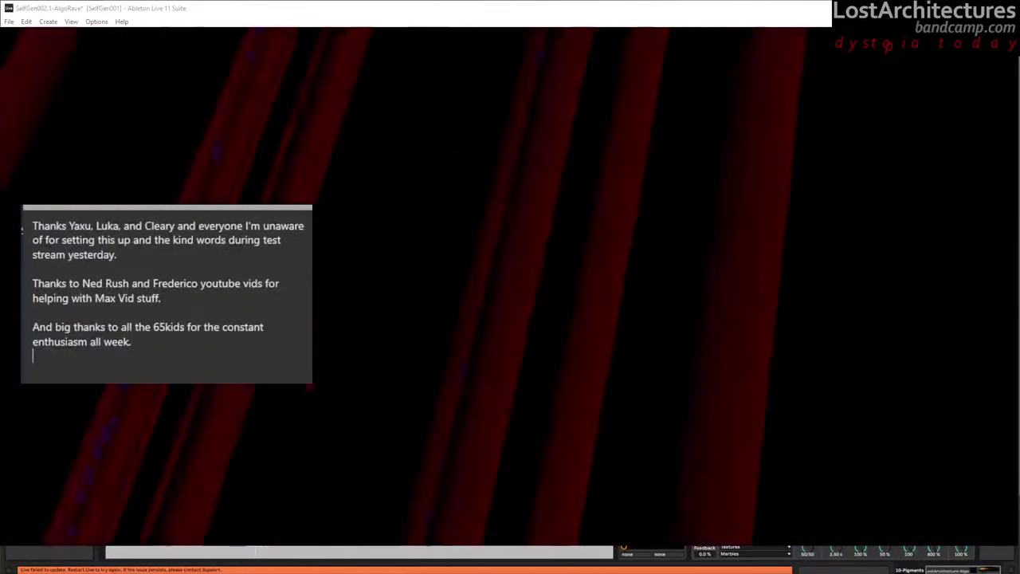